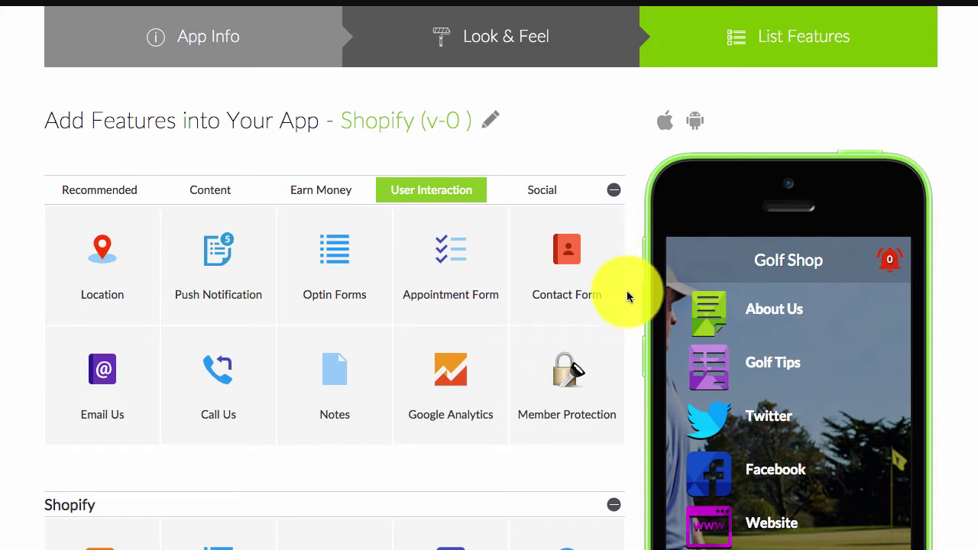
Add Member Protection to the Golf Shop app and open its settings for editing.
click(608, 341)
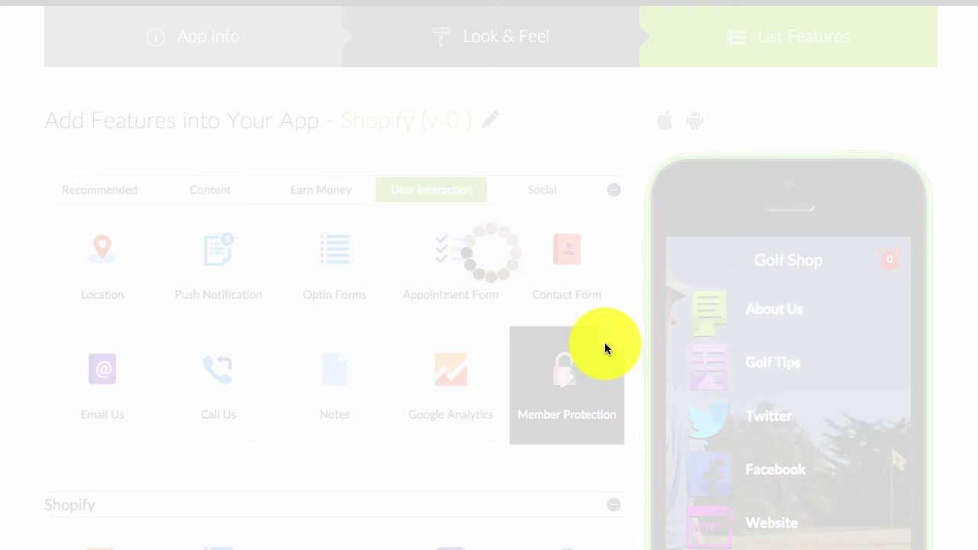
scroll(608, 338, down, 5)
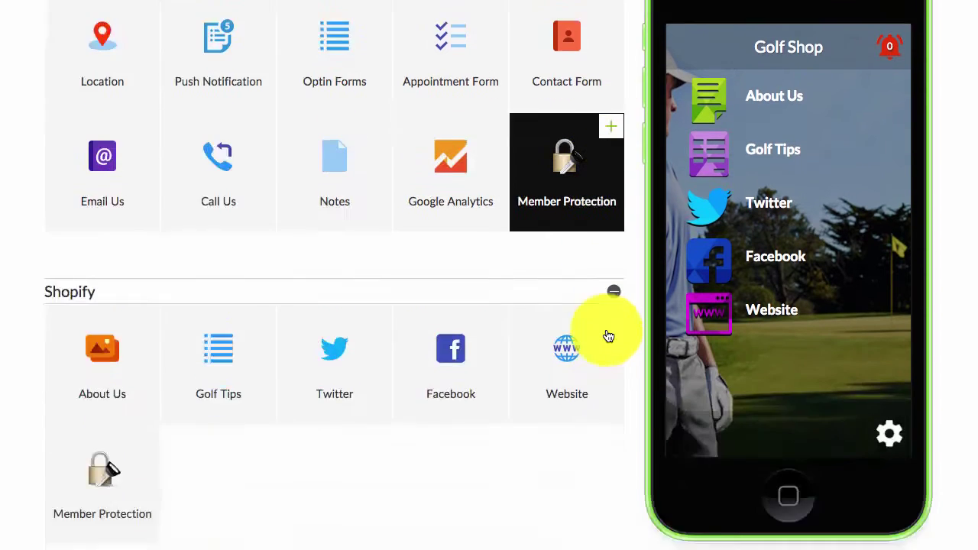
click(55, 297)
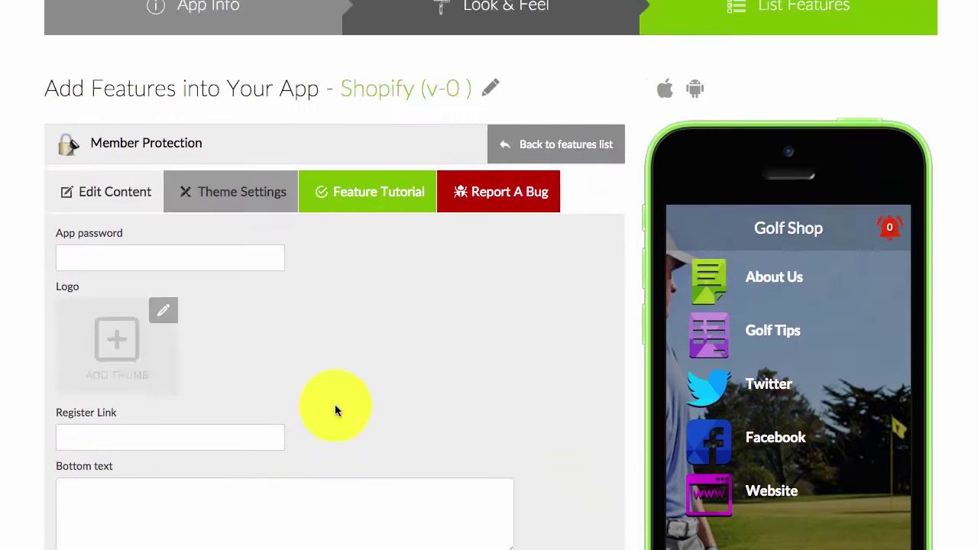
Start entering the app password in the App password field.
scroll(305, 331, down, 1)
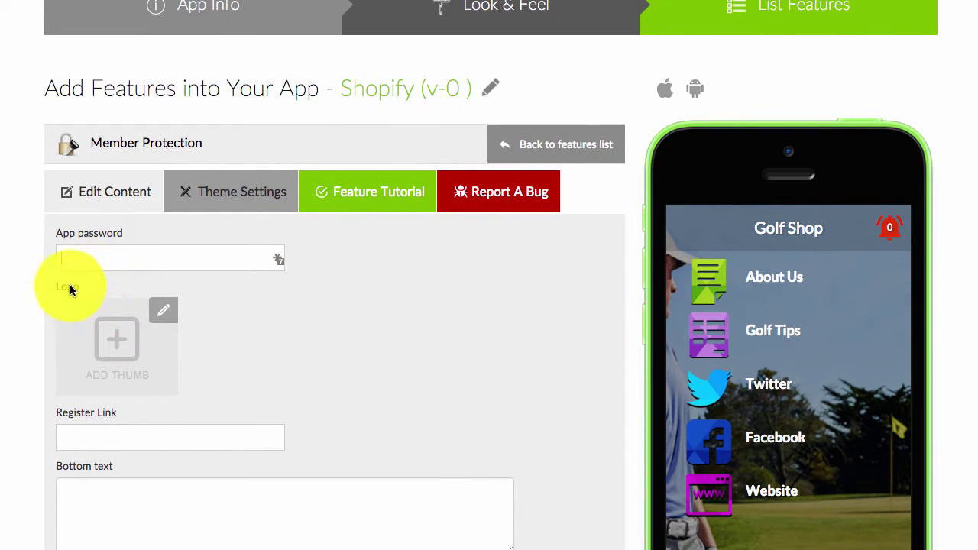
scroll(129, 412, down, 1)
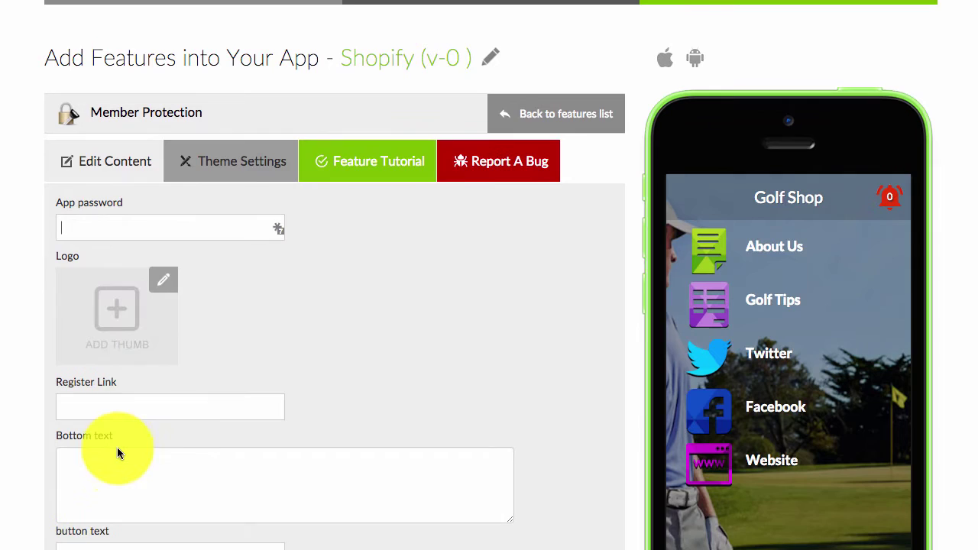
scroll(122, 449, down, 2)
scroll(126, 455, down, 1)
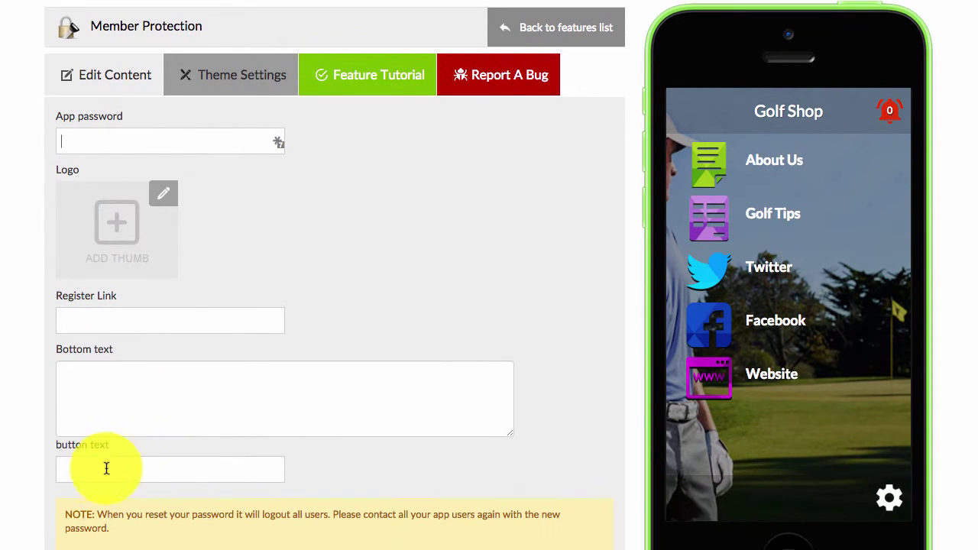
click(238, 467)
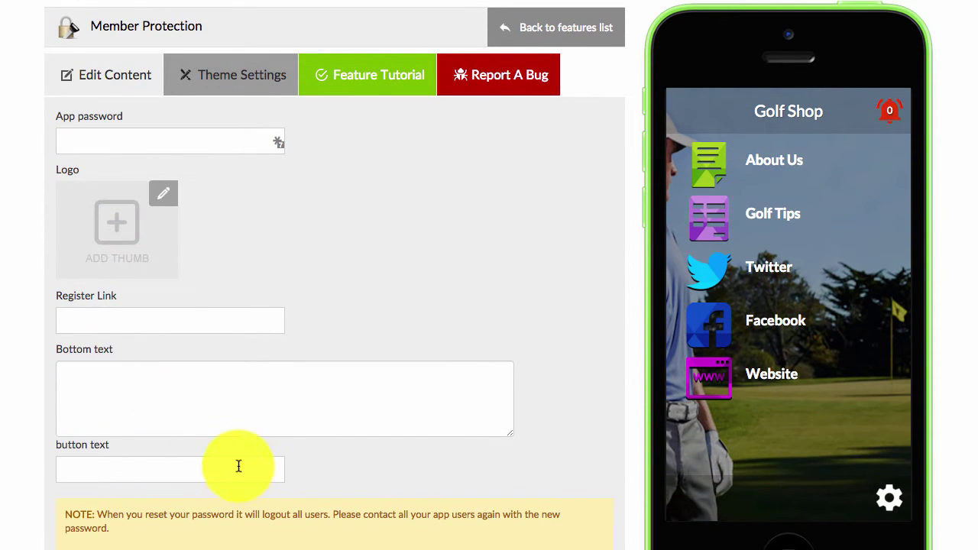
click(102, 139)
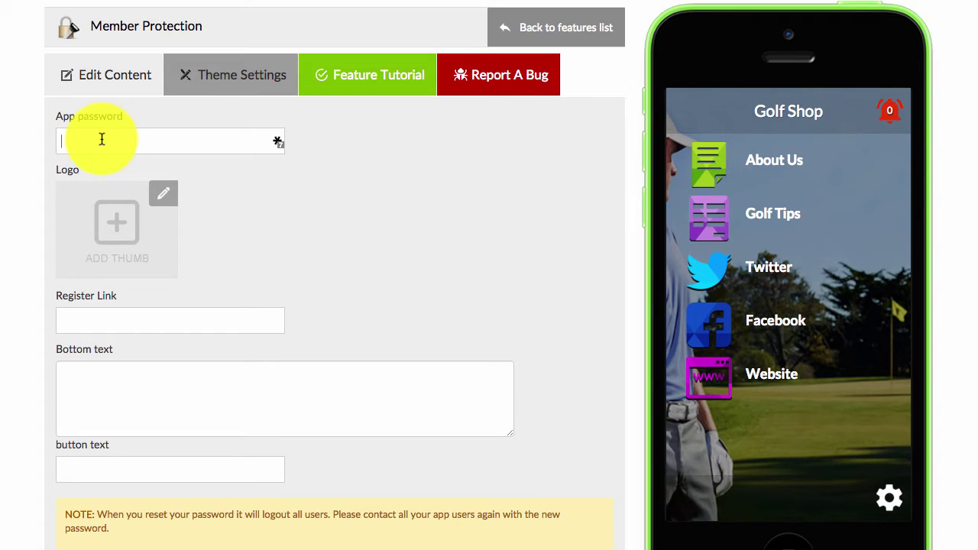
text(test)
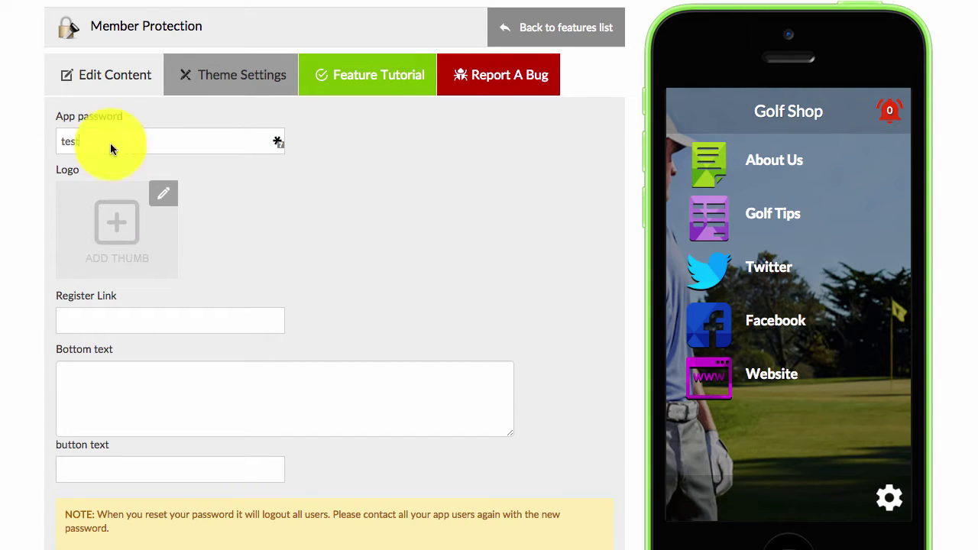
click(165, 200)
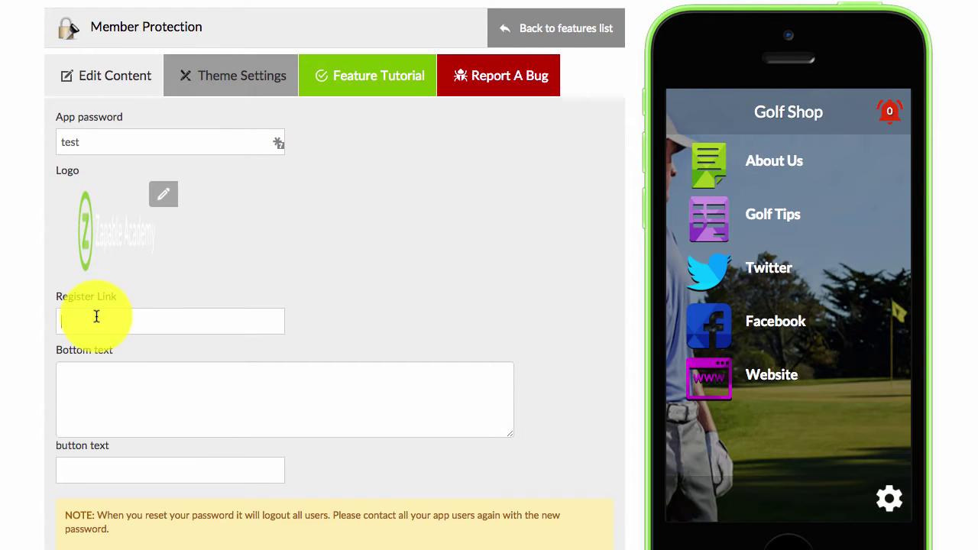
text(w)
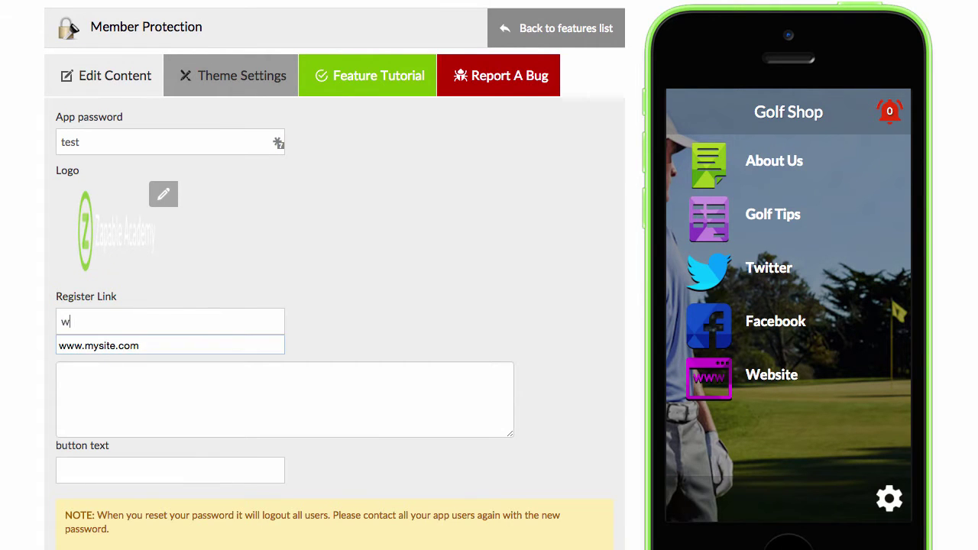
text(ww.yourwebsite.com)
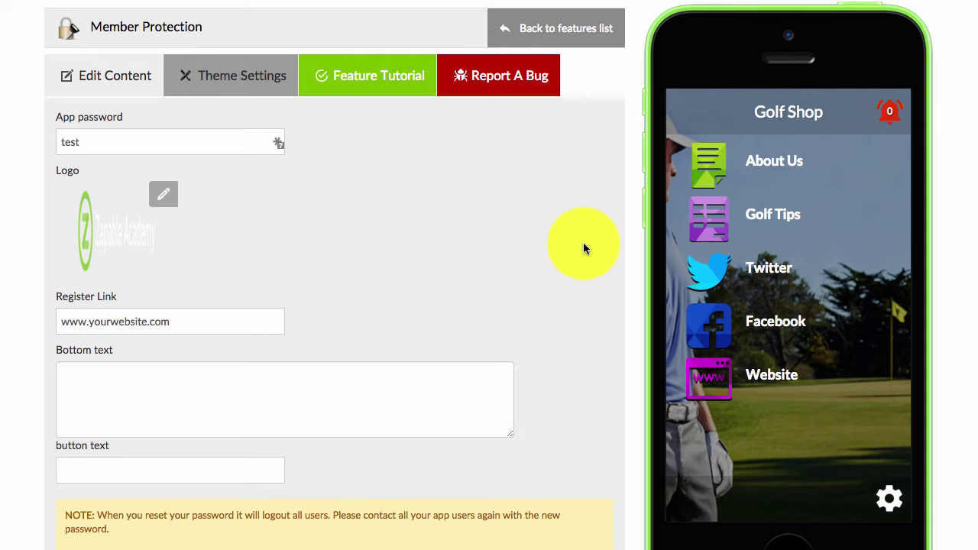
Write the bottom text 'Want access? Click on the register text…' with a forgotten-password note.
click(119, 394)
text(Want access? Click)
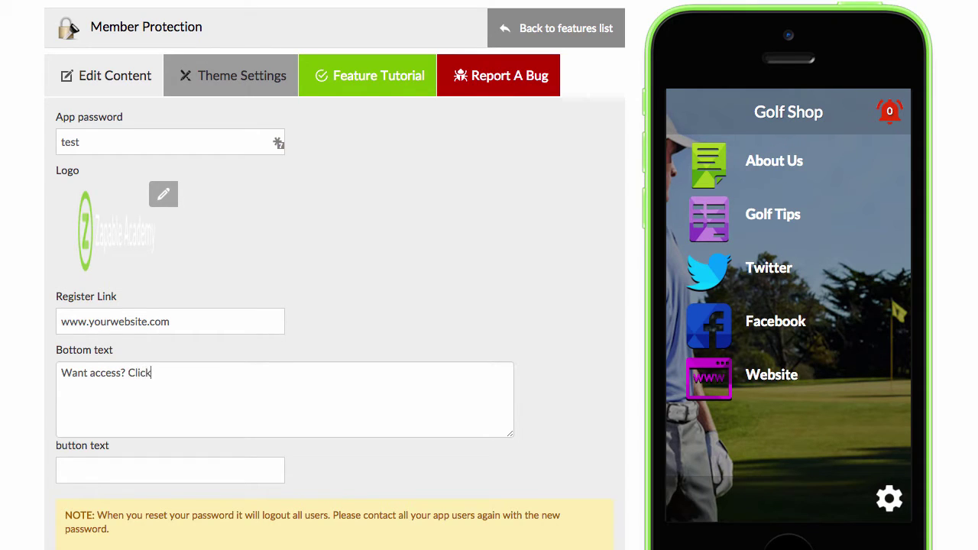
text( on the register text. I)
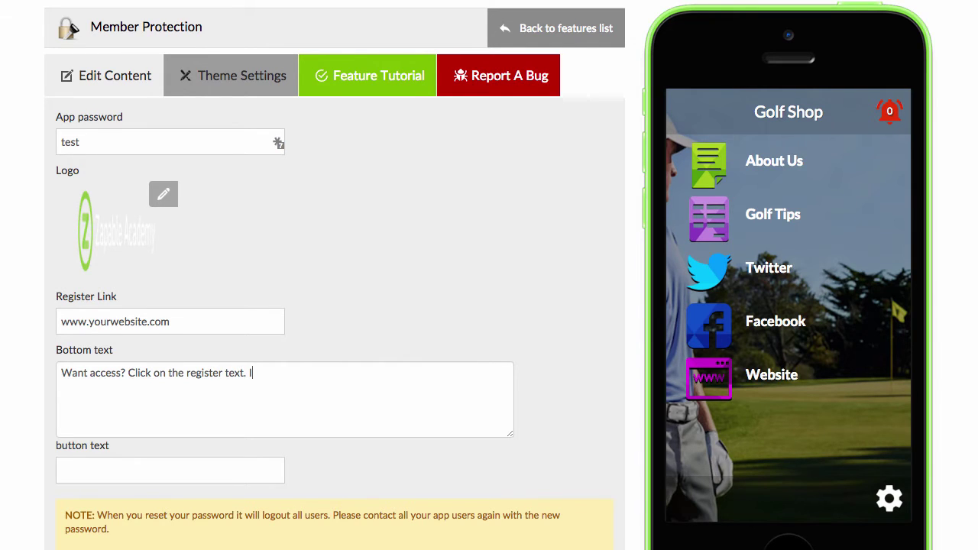
text(f you have forgotted you)
key(BackSpace)
key(BackSpace)
key(BackSpace)
key(BackSpace)
key(BackSpace)
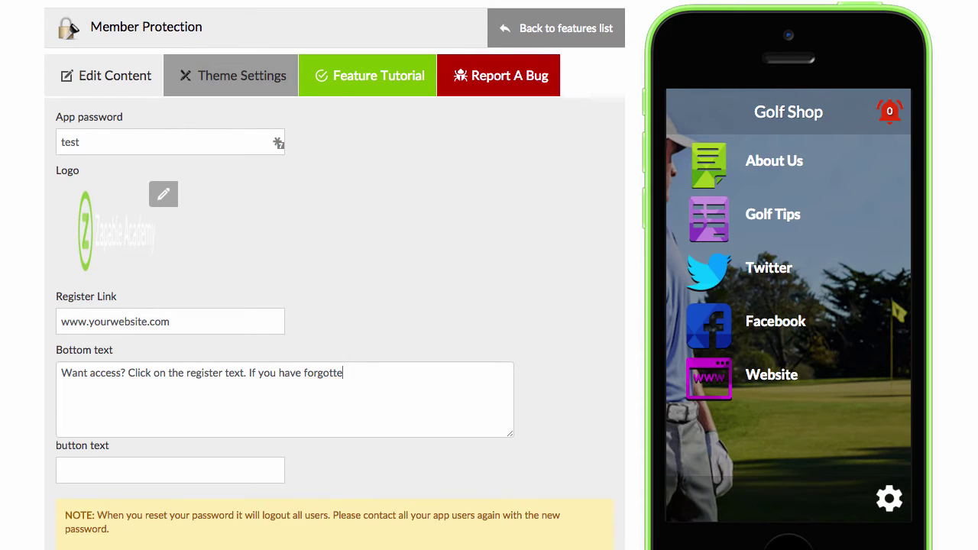
text(n your password please conta)
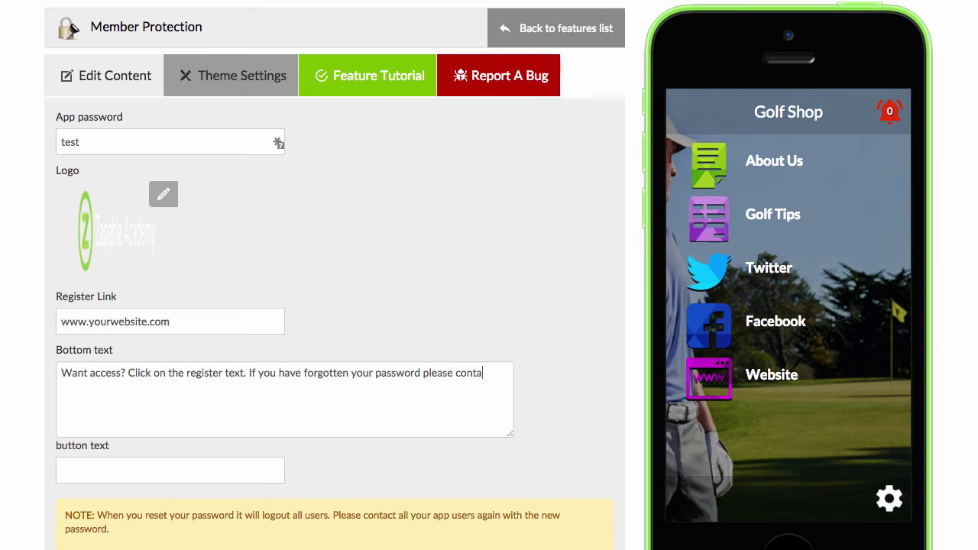
text(ct our support @)
text(zap)
key(BackSpace)
key(BackSpace)
key(BackSpace)
key(BackSpace)
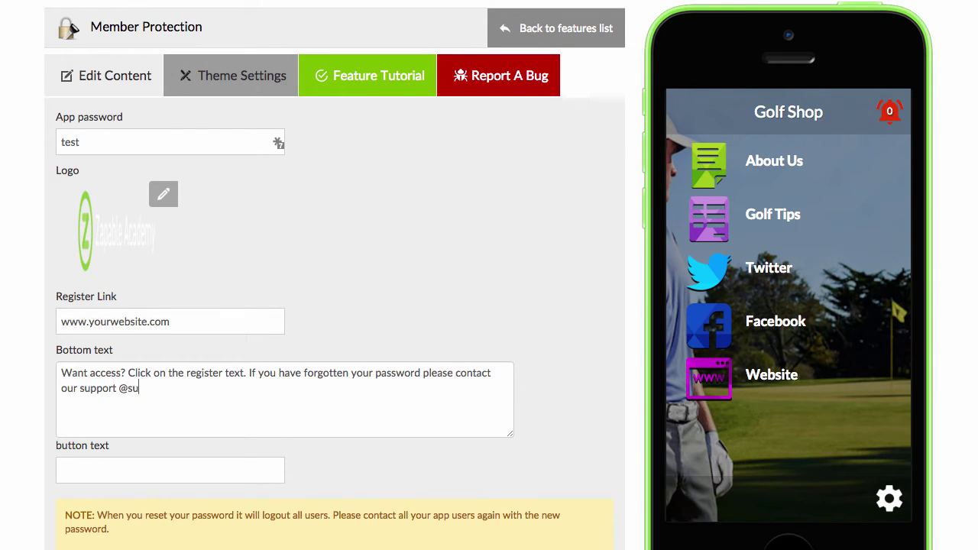
text(support)
key(BackSpace)
key(BackSpace)
key(BackSpace)
key(BackSpace)
key(BackSpace)
key(BackSpace)
key(BackSpace)
End the message with the support e-mail, set button text to Submit, and save.
text(at support)
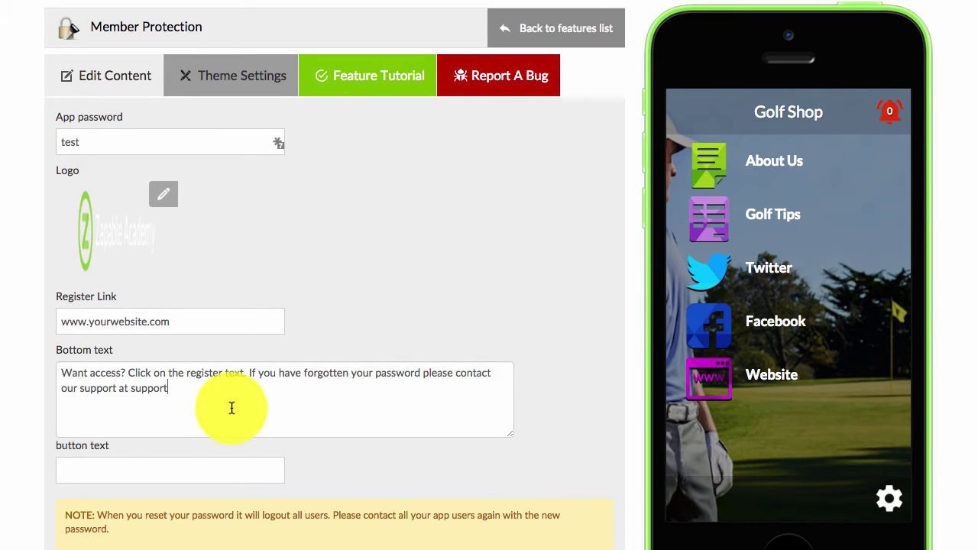
text(@email.com)
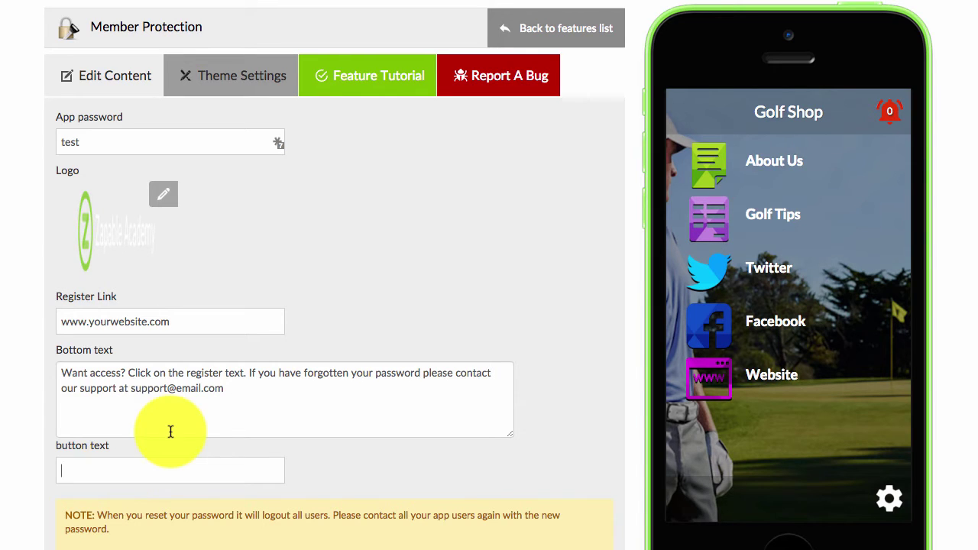
text(Submir)
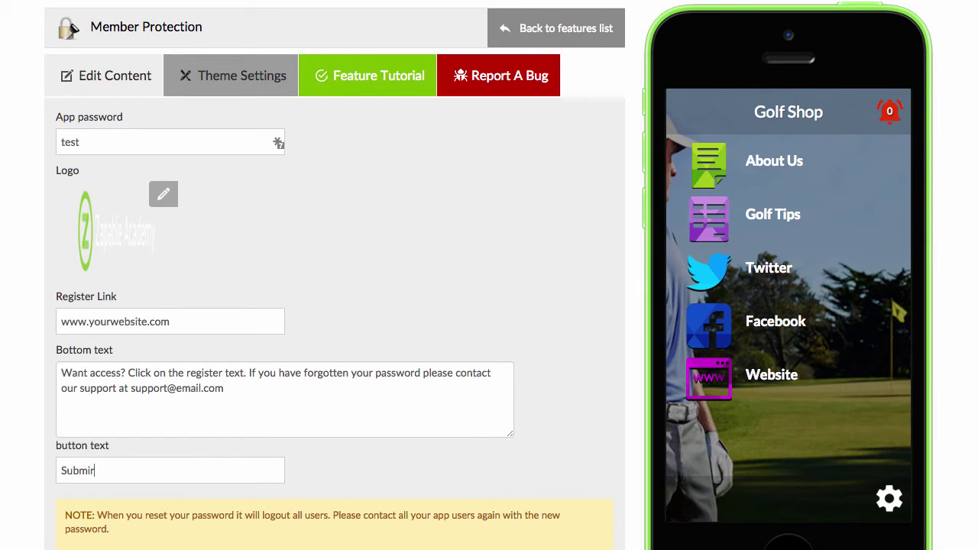
scroll(290, 327, down, 1)
key(BackSpace)
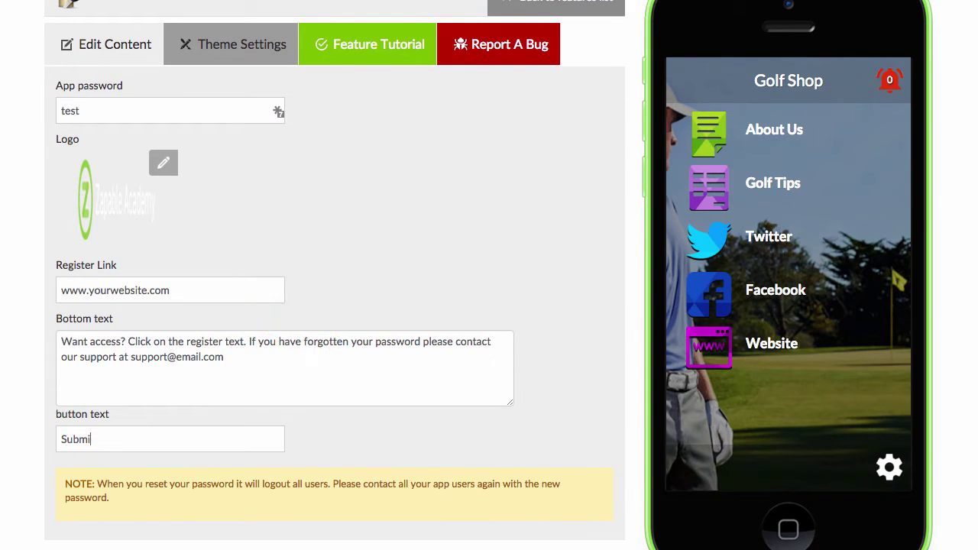
text(t)
scroll(307, 321, down, 5)
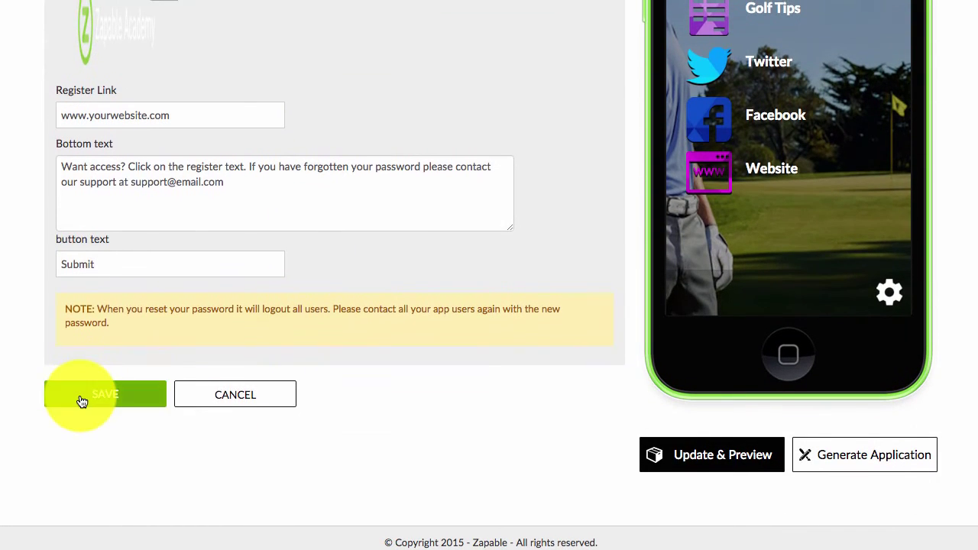
click(82, 401)
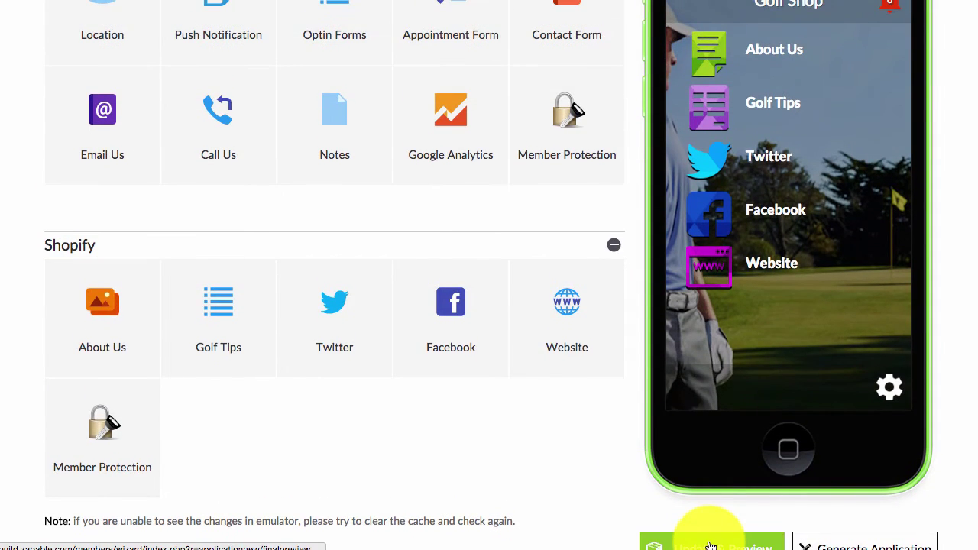
Refresh the phone preview to show the new Member Protection login screen.
click(694, 532)
scroll(535, 415, up, 3)
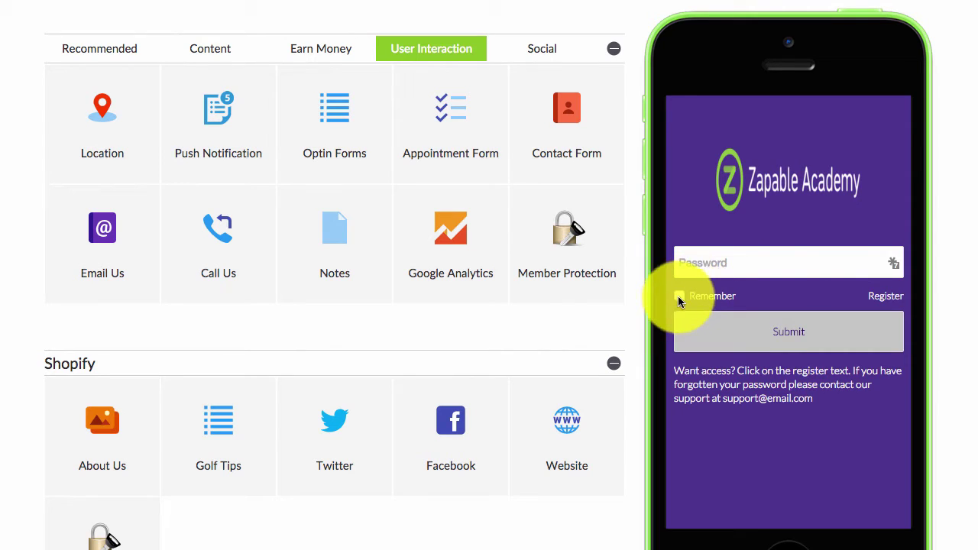
scroll(175, 469, down, 2)
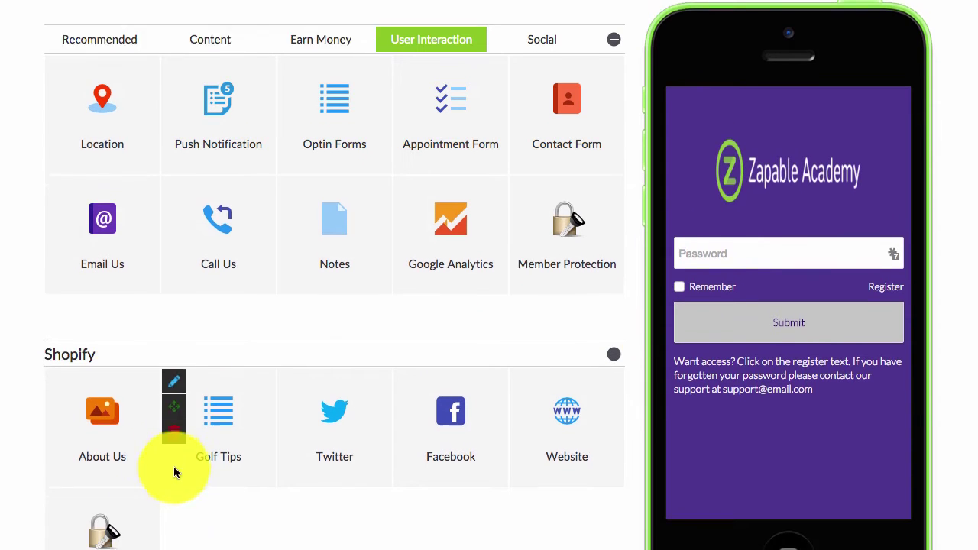
Give the login screen a muted-brown-to-black gradient background in Theme Settings and save it.
click(61, 450)
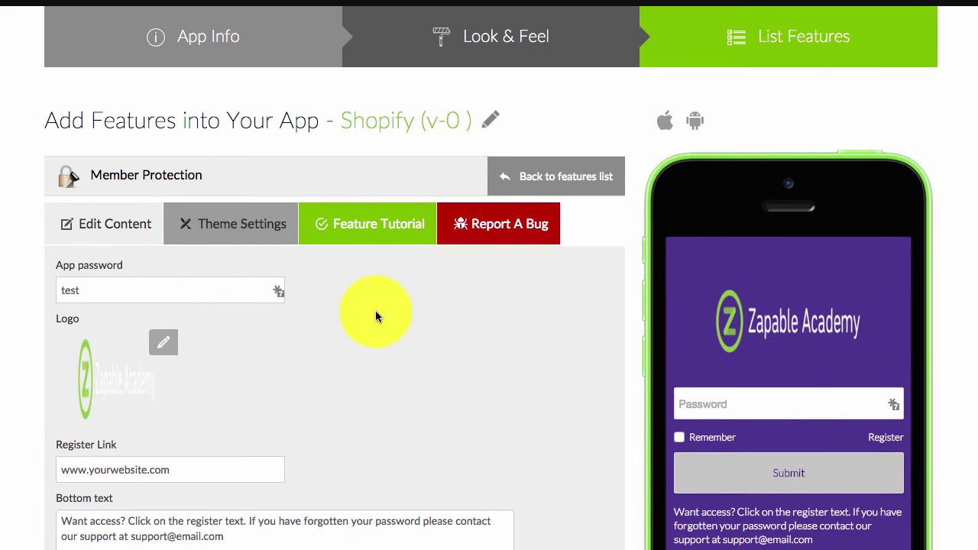
scroll(202, 161, down, 2)
click(202, 158)
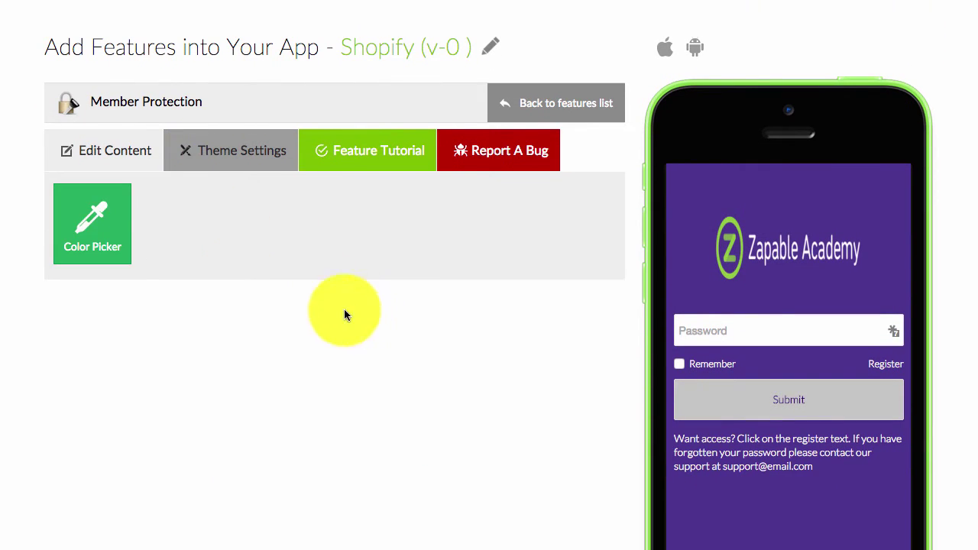
click(92, 229)
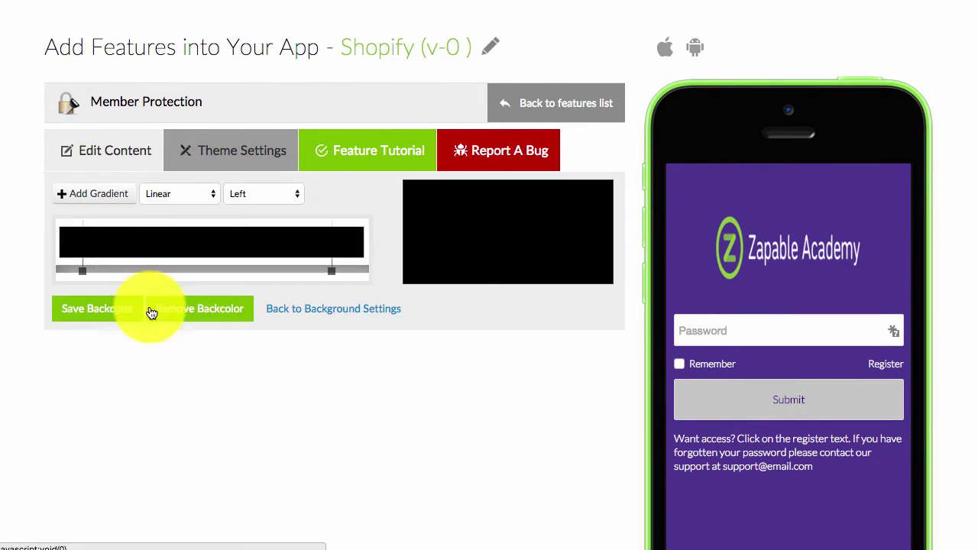
click(95, 269)
drag(26, 326, 35, 375)
click(255, 406)
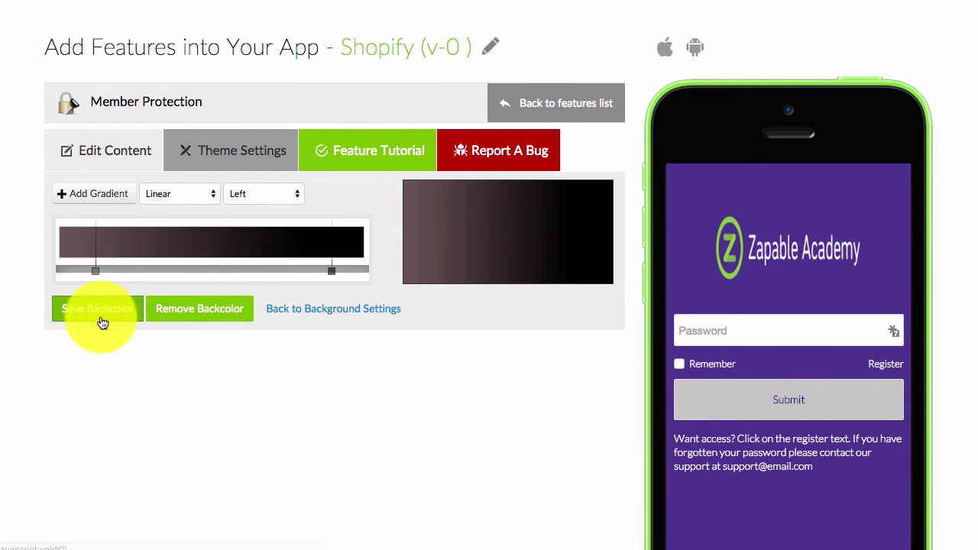
click(102, 313)
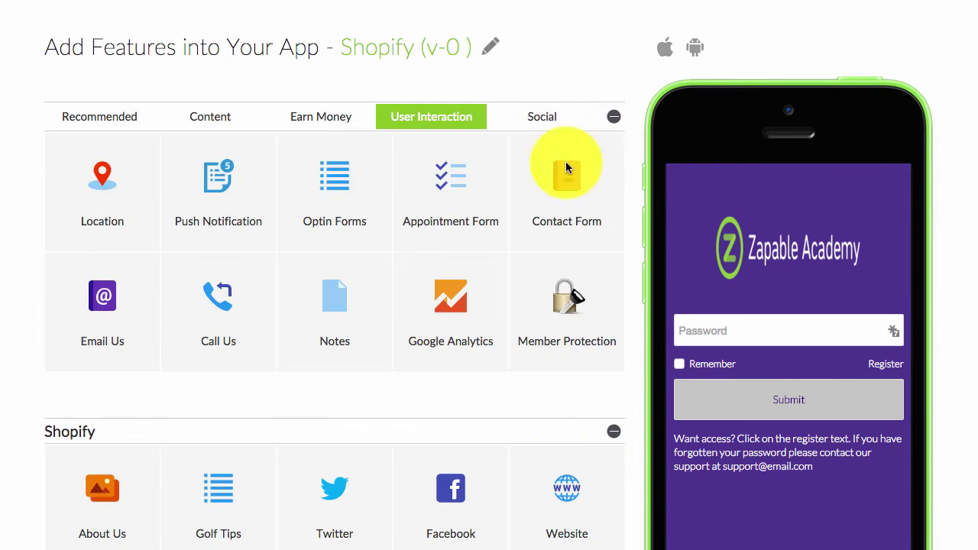
scroll(652, 415, down, 5)
Refresh the app preview to show the new dark gradient login background.
click(692, 452)
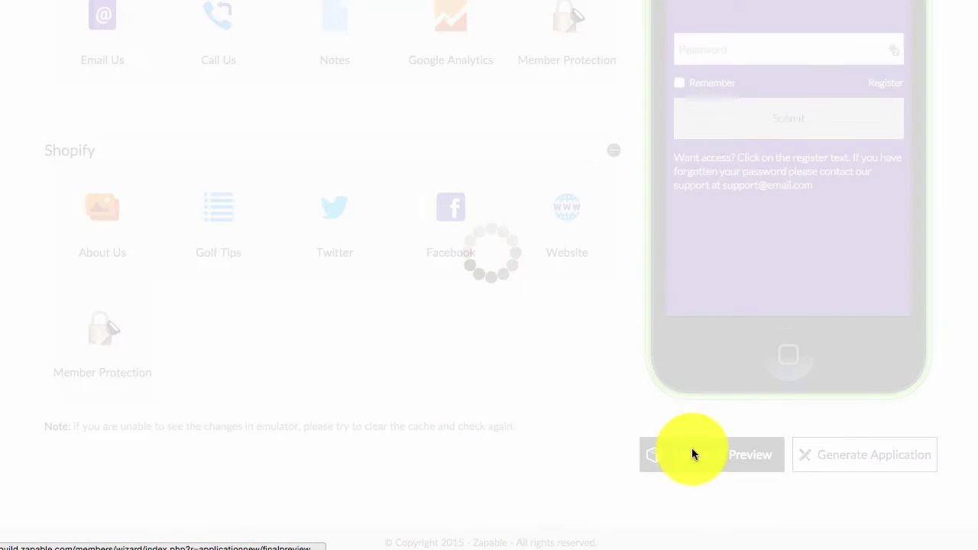
scroll(580, 313, up, 5)
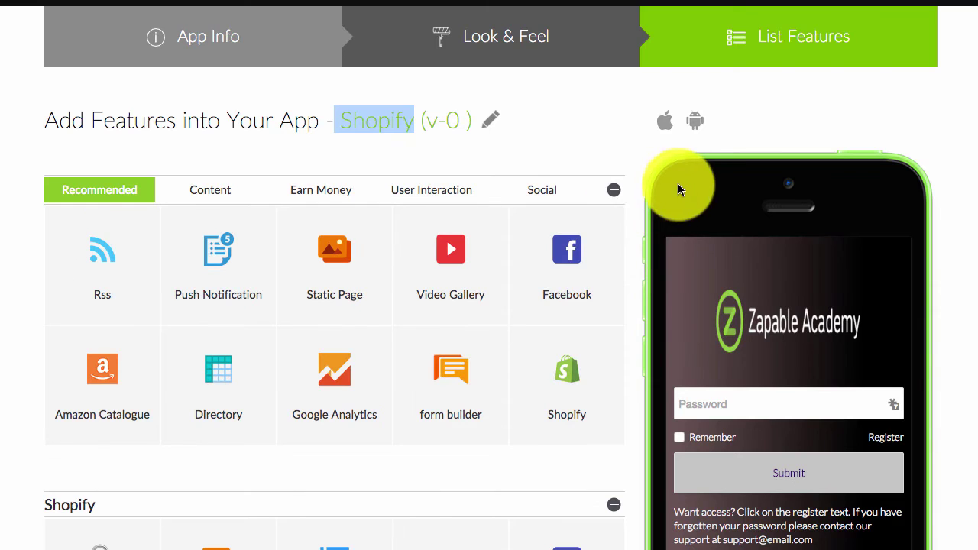
scroll(637, 283, down, 2)
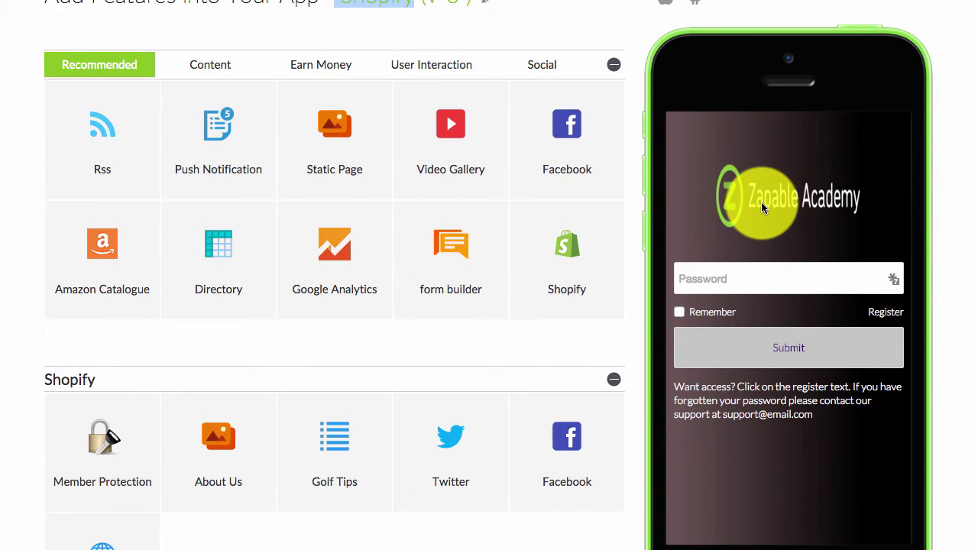
Log into the preview with Remember ticked and the current app password.
click(679, 312)
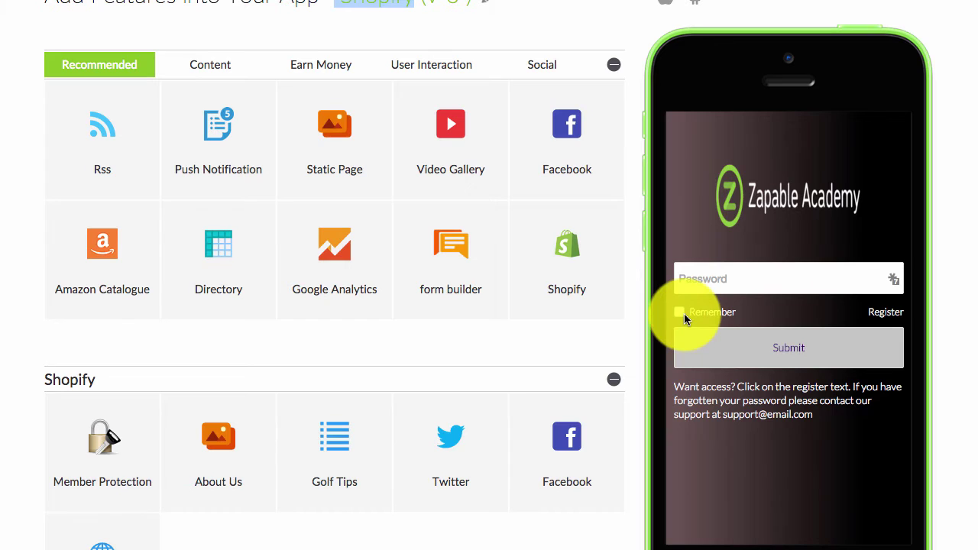
click(705, 278)
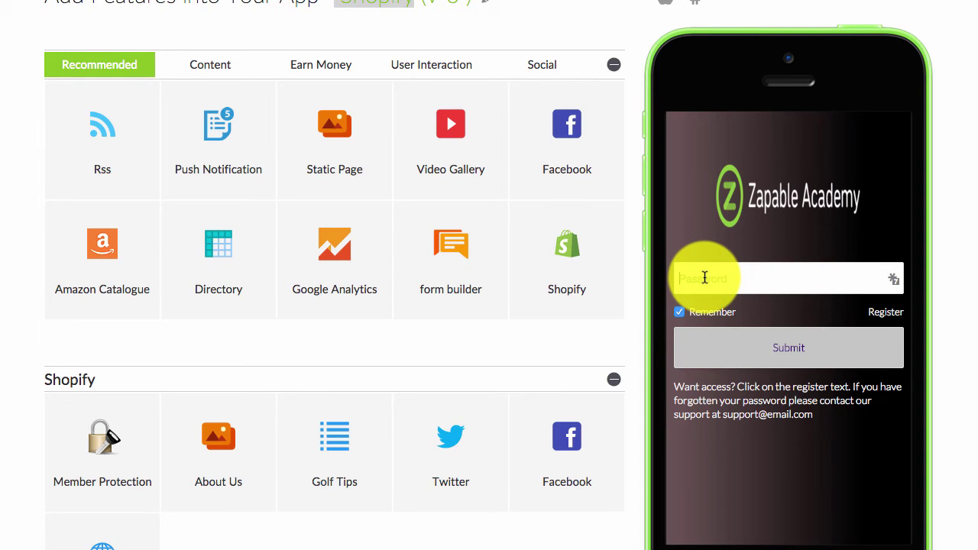
text(test)
click(775, 367)
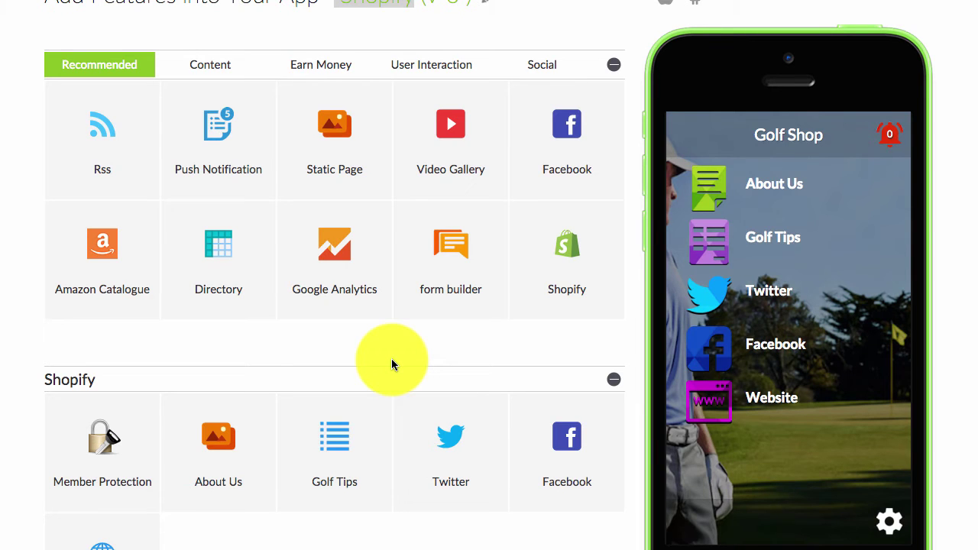
Extend the Member Protection app password with two extra digits and save it.
drag(571, 237, 64, 386)
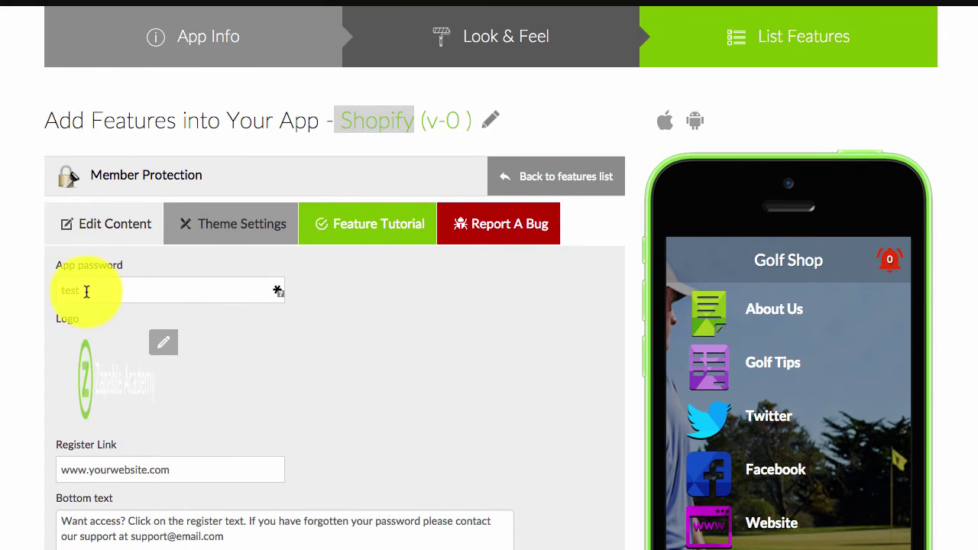
scroll(88, 289, down, 1)
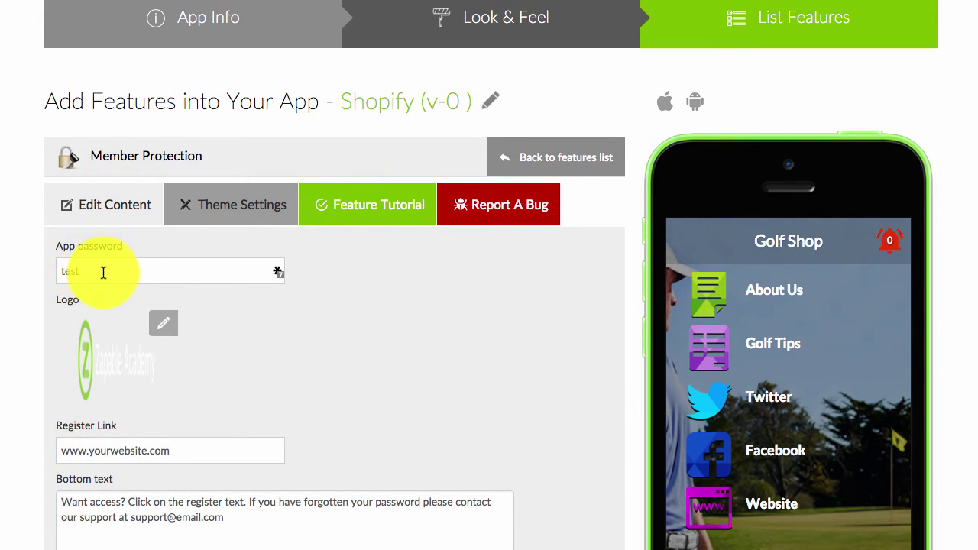
text(12)
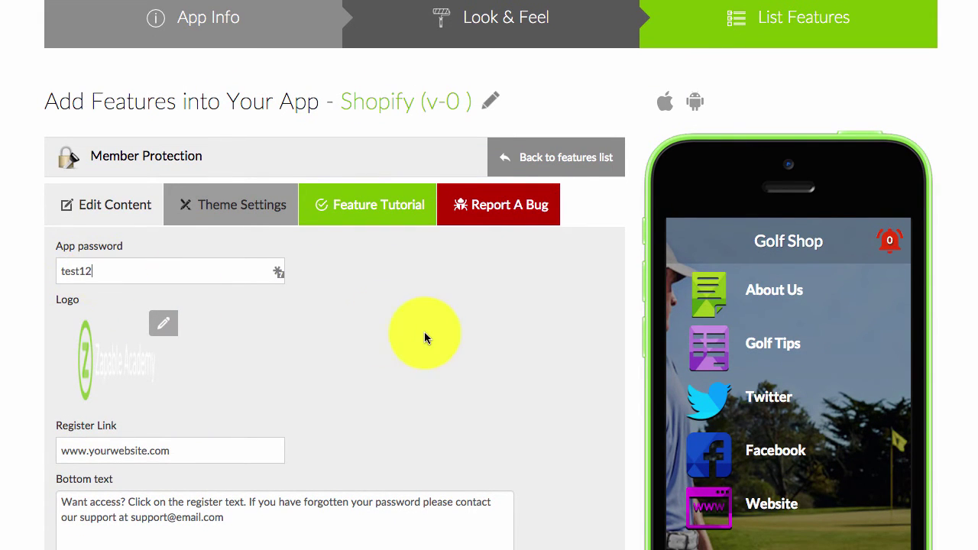
scroll(424, 331, down, 5)
click(98, 448)
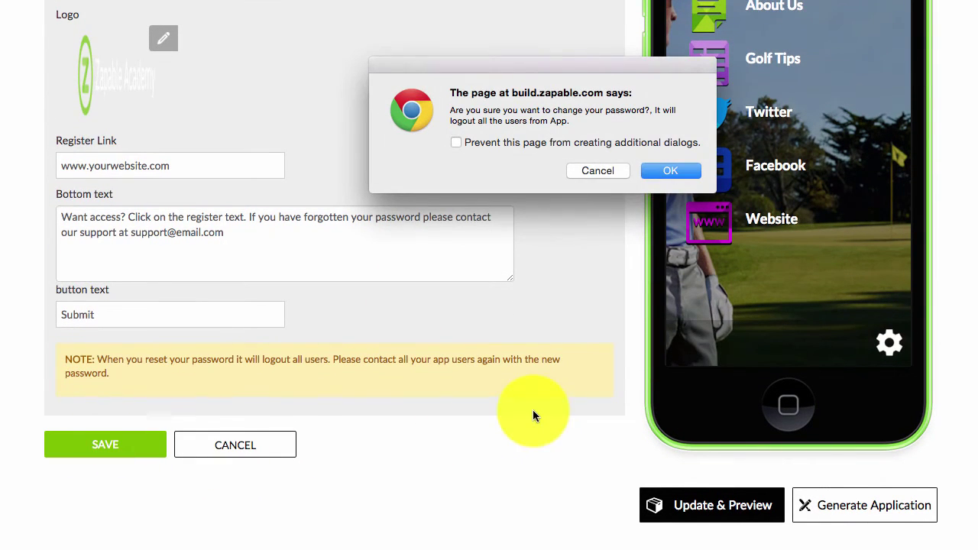
Confirm the password change warning and refresh the app preview.
click(664, 171)
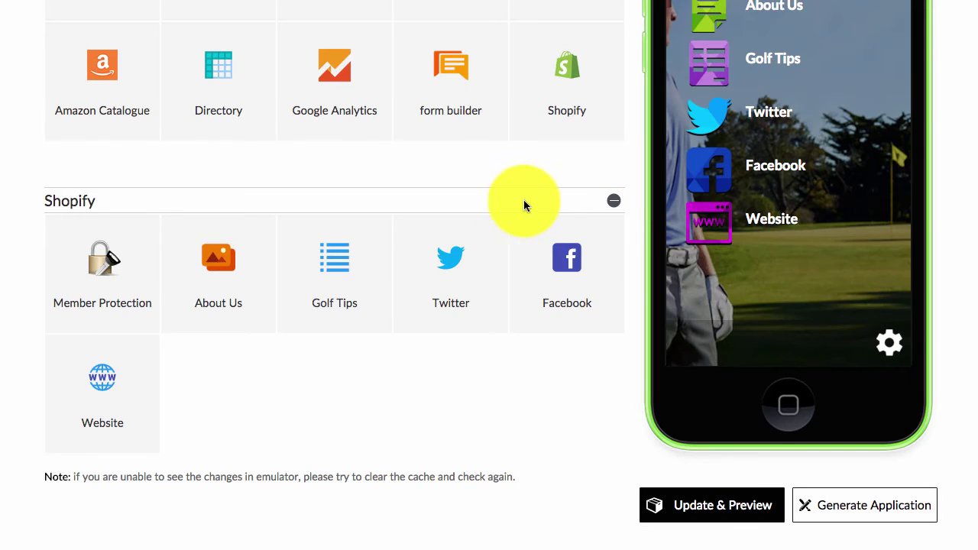
click(699, 508)
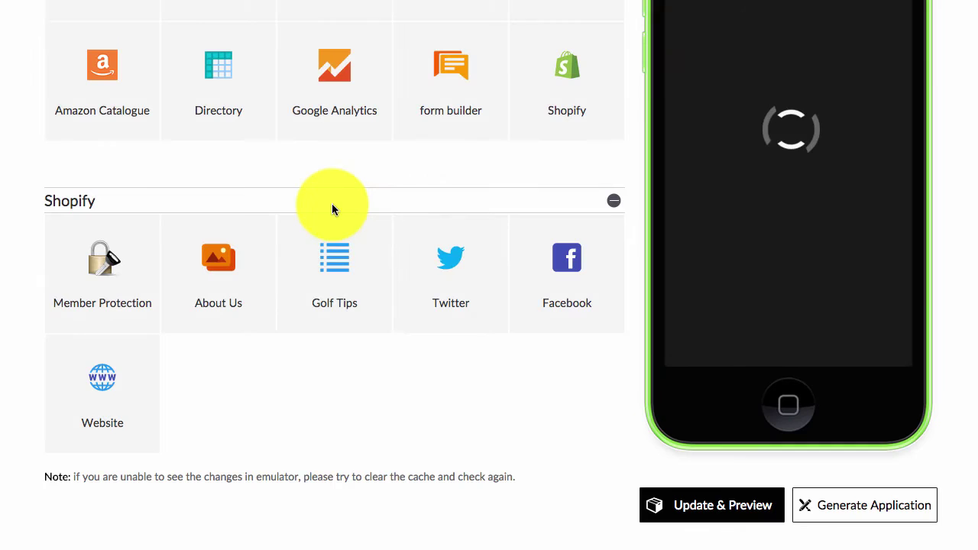
scroll(371, 207, up, 1)
scroll(369, 206, up, 1)
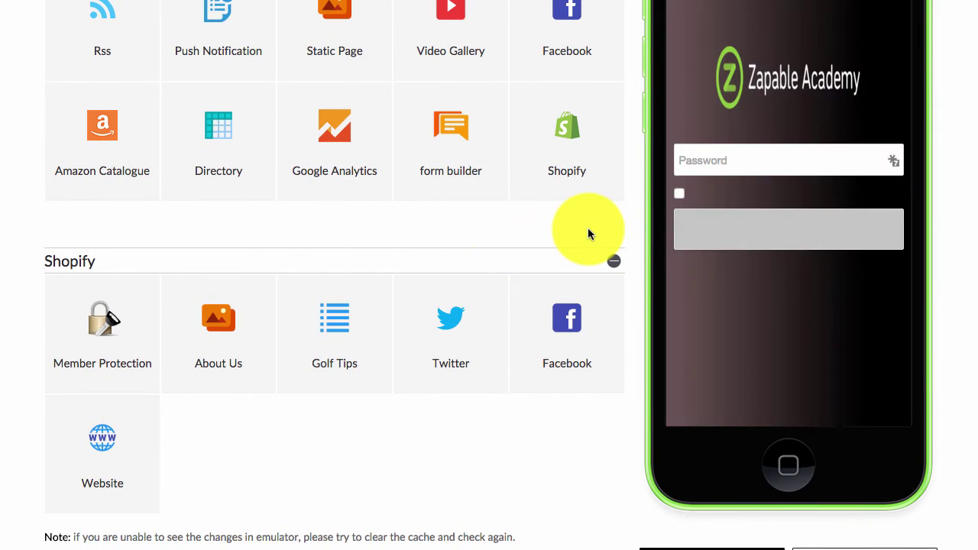
Log into the preview using the new app password.
click(743, 162)
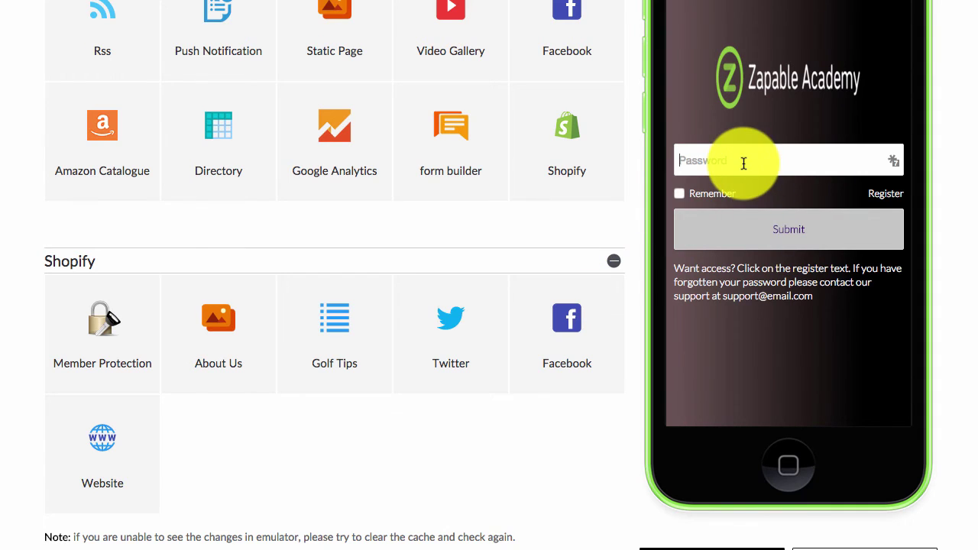
text(test12)
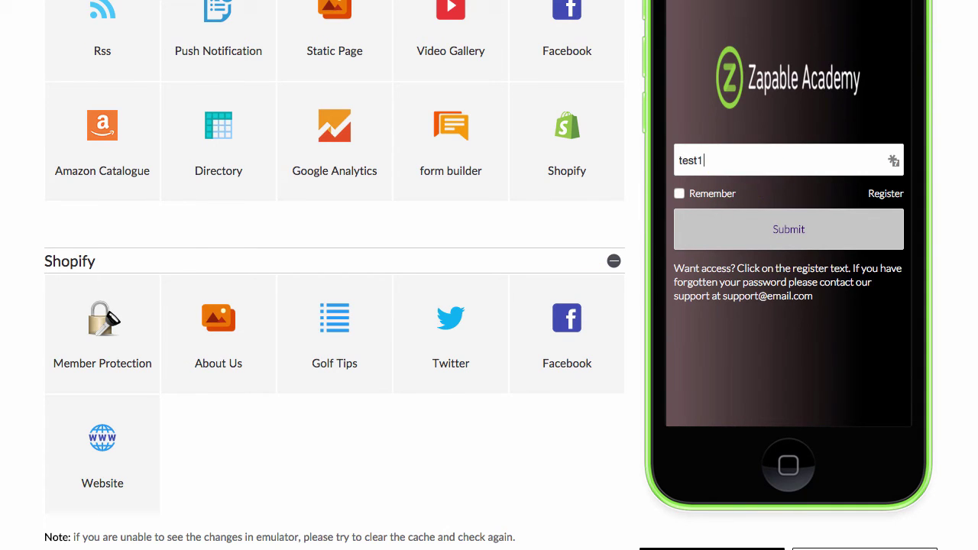
click(772, 220)
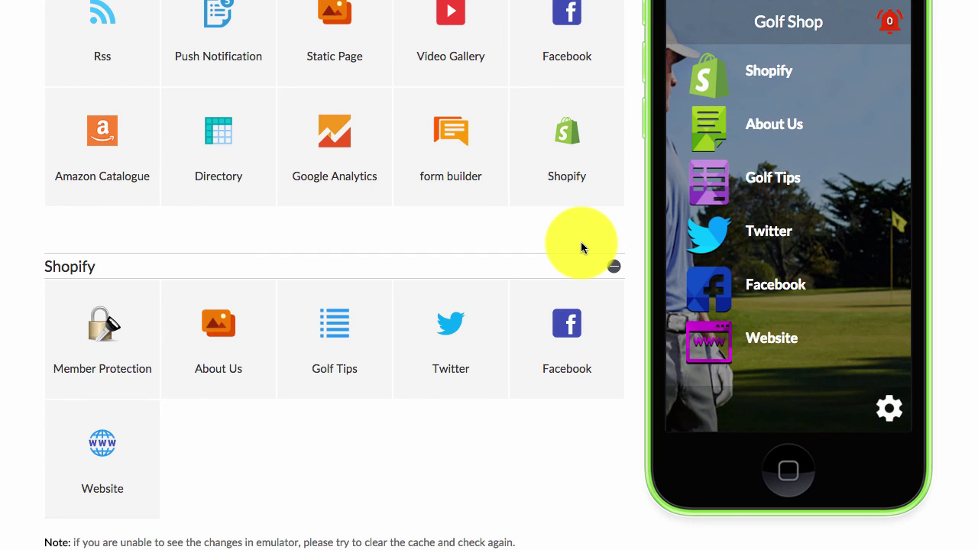
Switch the add-features panel from Recommended to the Content category.
scroll(456, 266, up, 4)
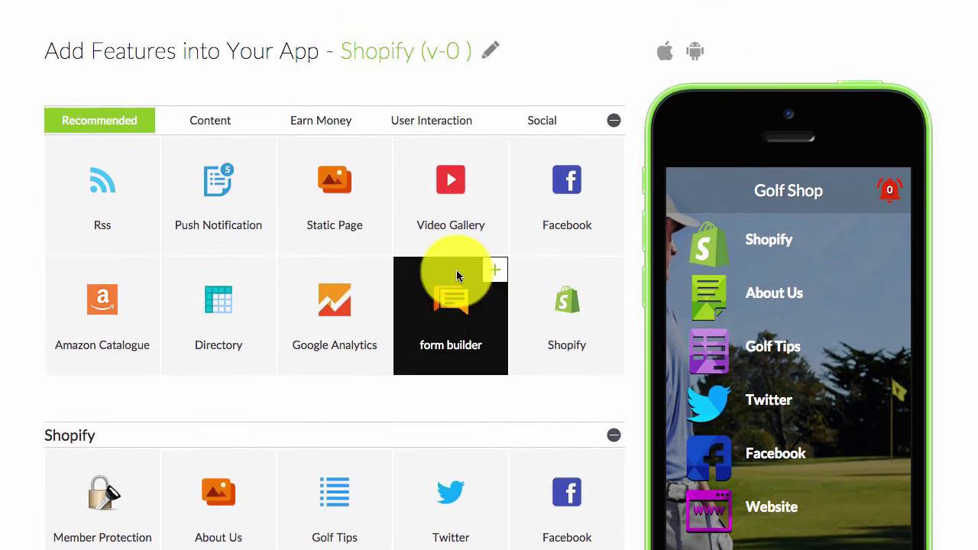
scroll(460, 271, down, 1)
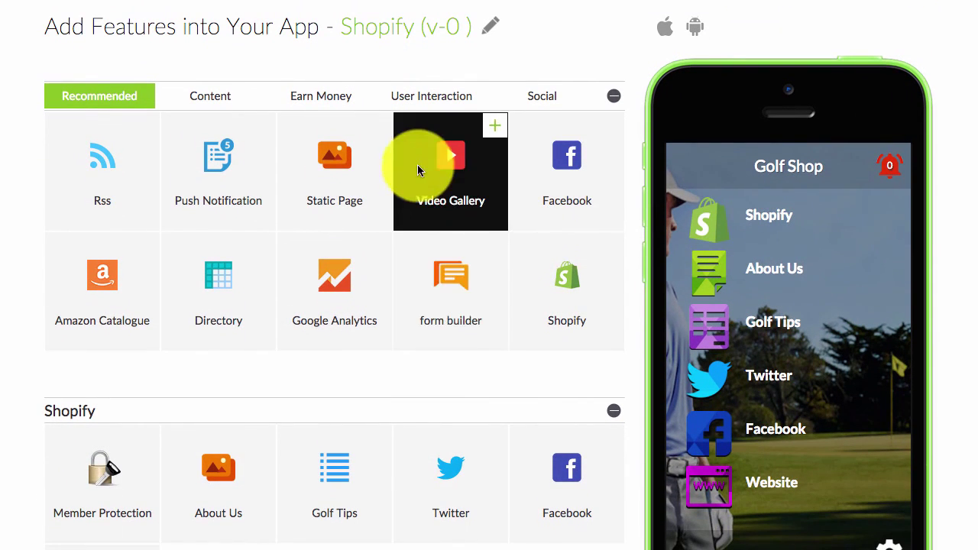
scroll(441, 159, down, 2)
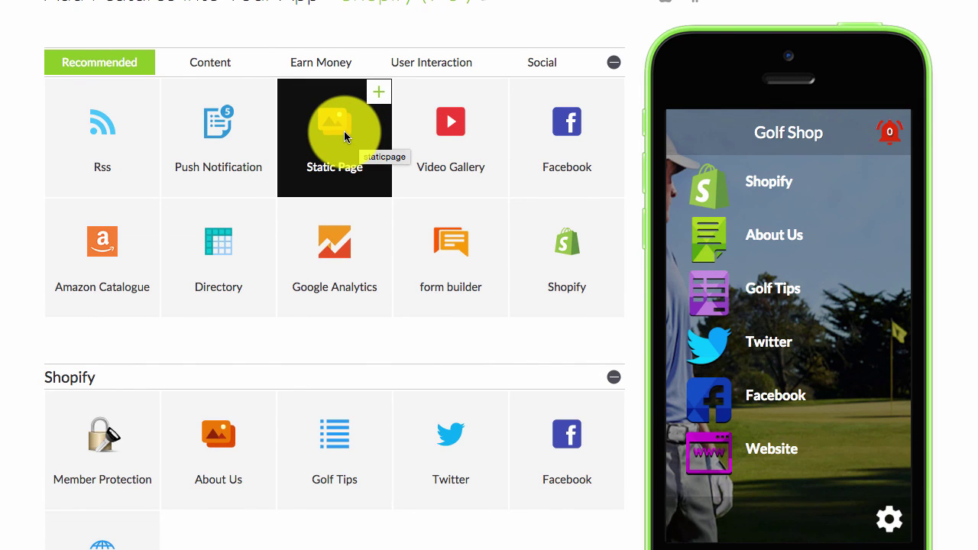
click(210, 62)
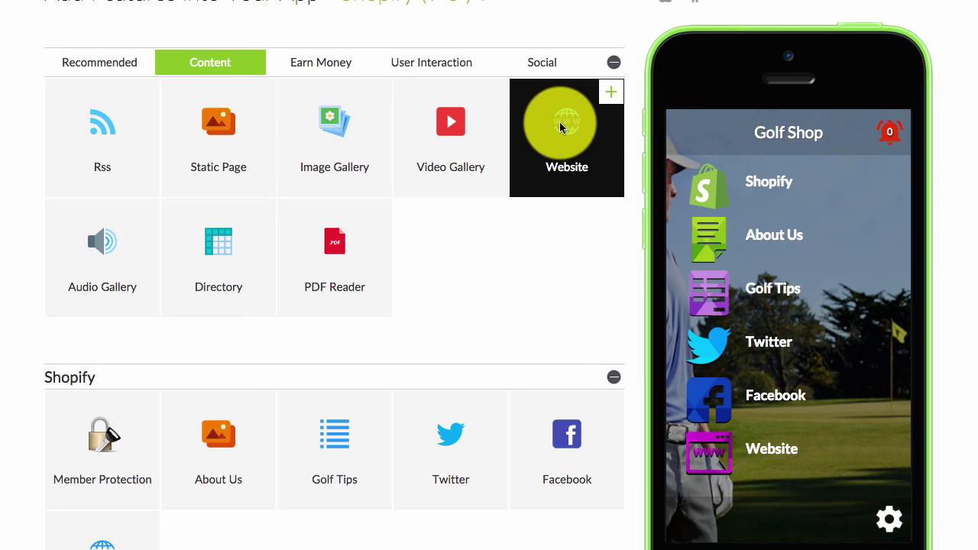